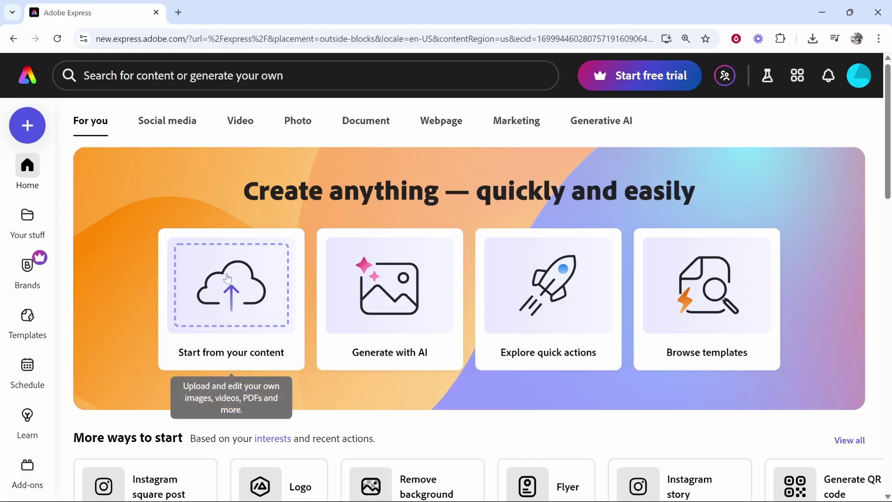
Create a new blank YouTube video design at 1920 × 1080 landscape
click(28, 128)
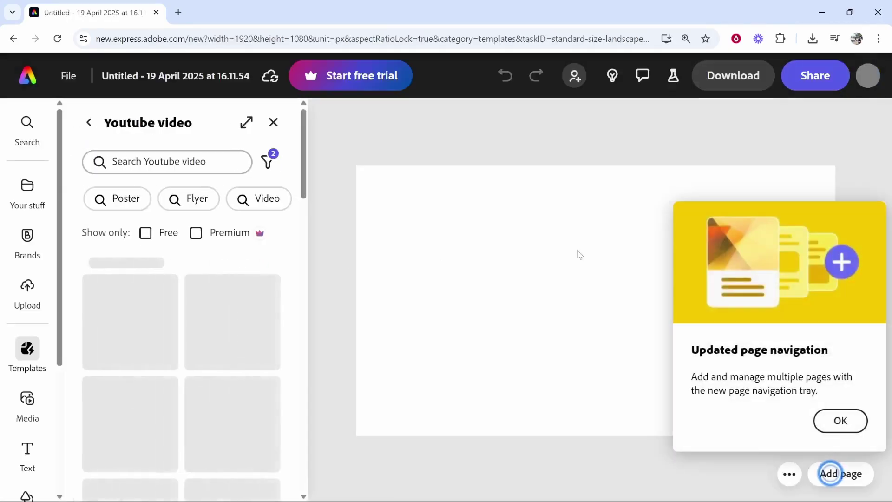
Dismiss the 'Updated page navigation' popup with OK
click(828, 417)
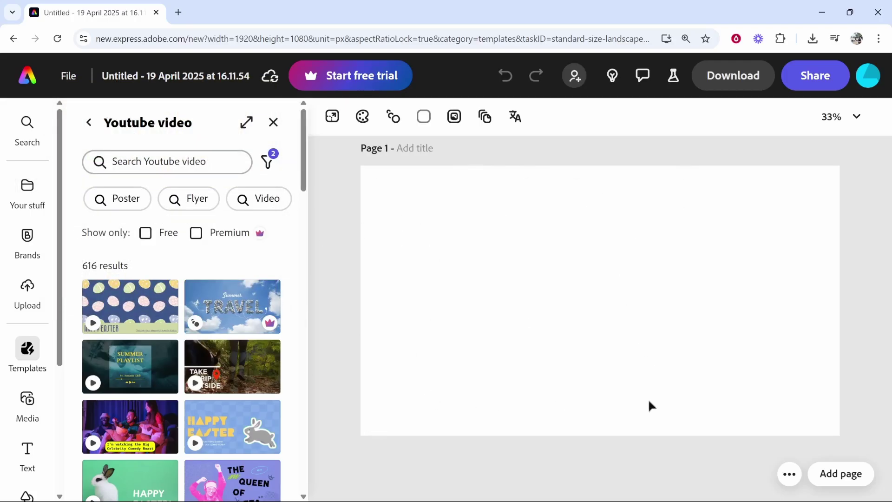
Upload all three Pexels JPG photos from the Downloads folder onto Page 1
click(26, 300)
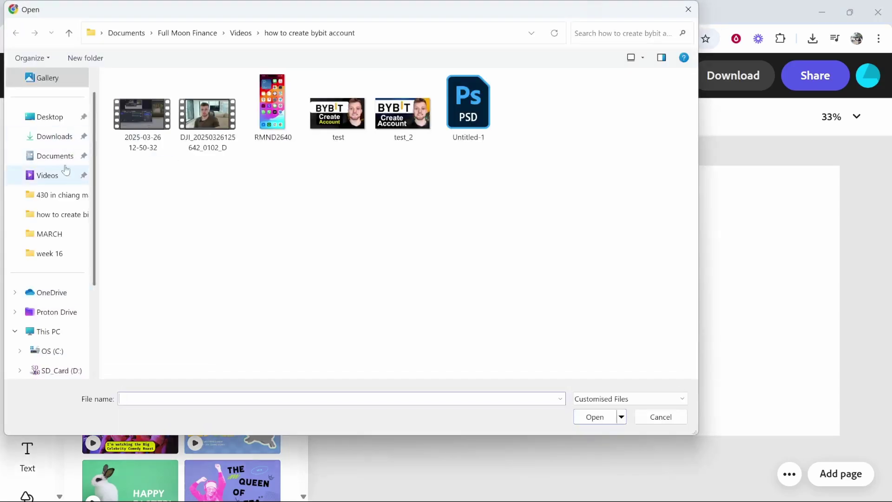
click(42, 137)
click(141, 113)
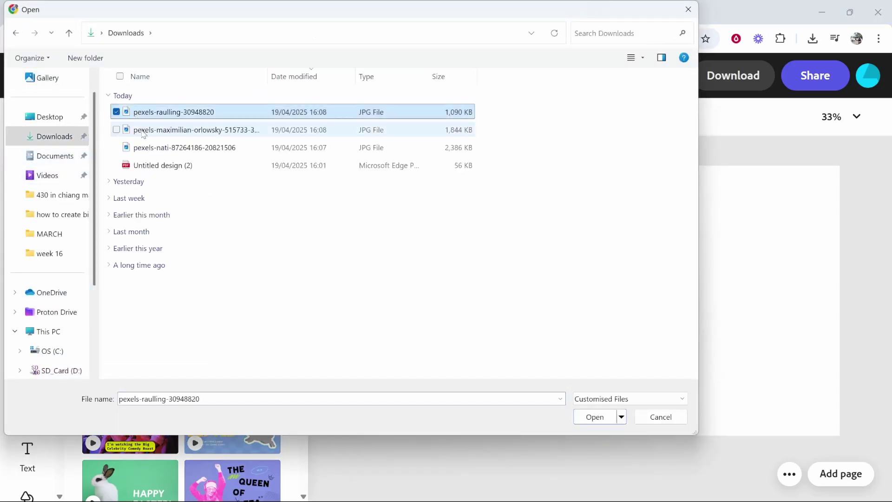
ctrl+click(143, 132)
ctrl+click(143, 148)
click(588, 419)
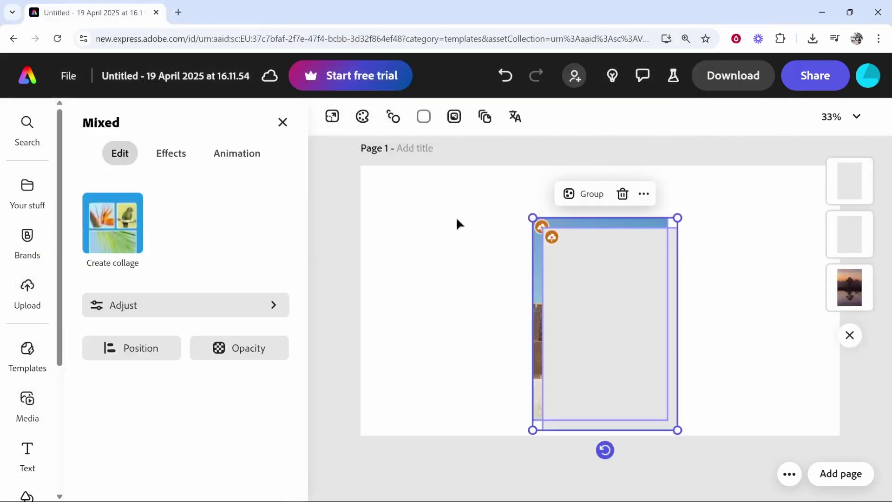
Place the eggs photo top-left and the castle photo top-right, aligned with the page top
click(581, 282)
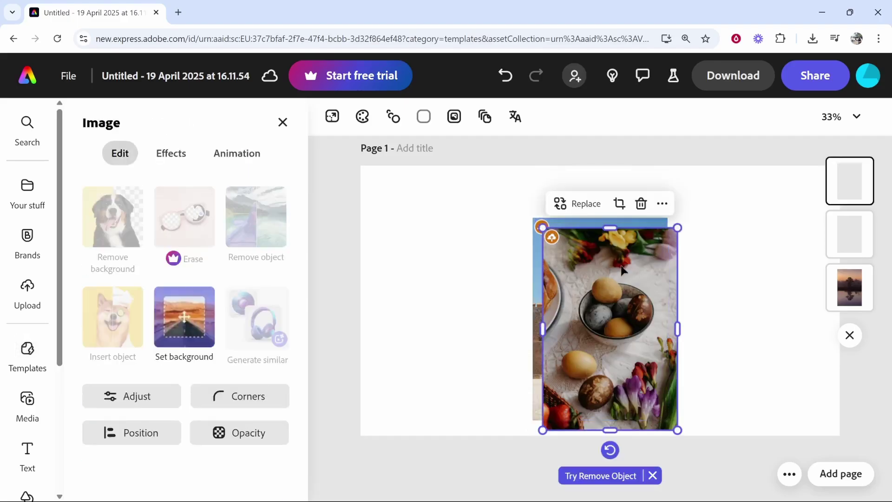
drag(625, 281, 442, 215)
drag(612, 259, 779, 236)
drag(601, 325, 603, 272)
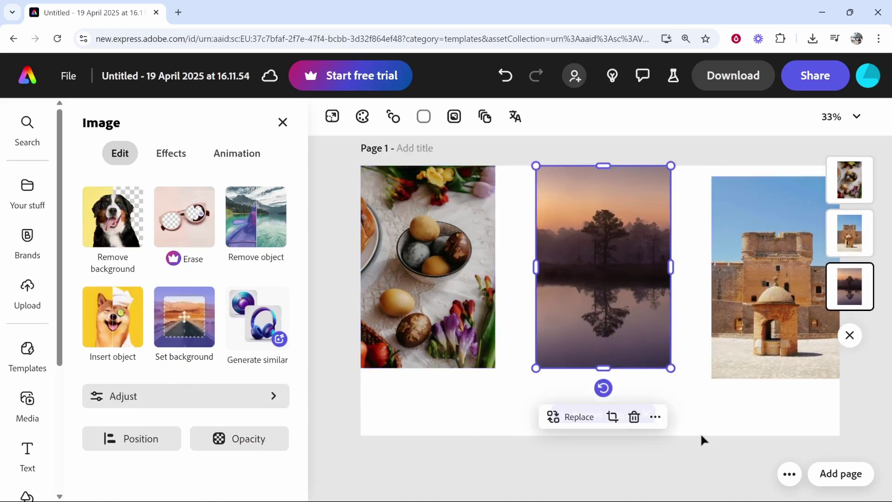
drag(771, 281, 771, 270)
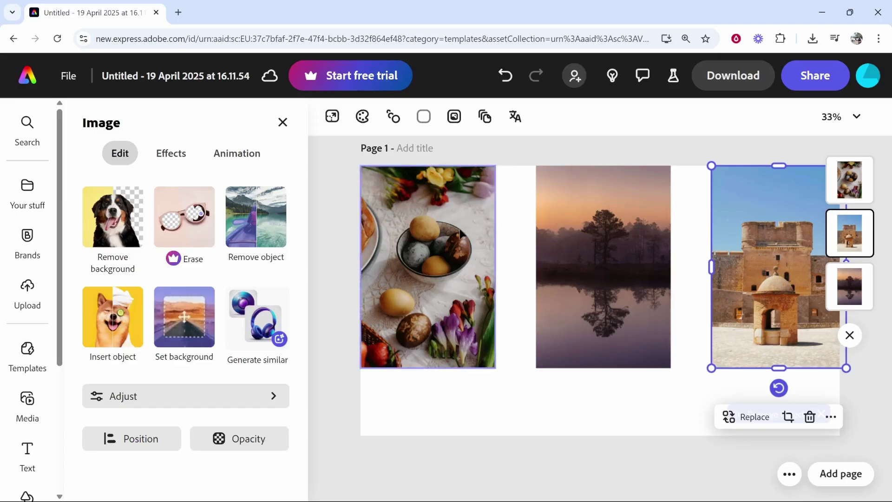
Resize the eggs, lake and castle photos to full page height, sliding the lake photo left
click(464, 366)
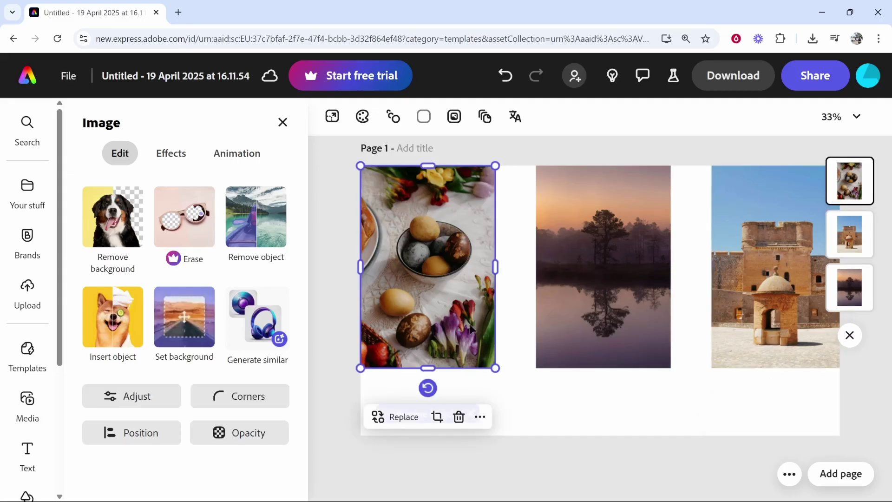
drag(495, 368, 517, 451)
click(601, 279)
drag(600, 279, 604, 279)
drag(675, 370, 705, 446)
click(774, 277)
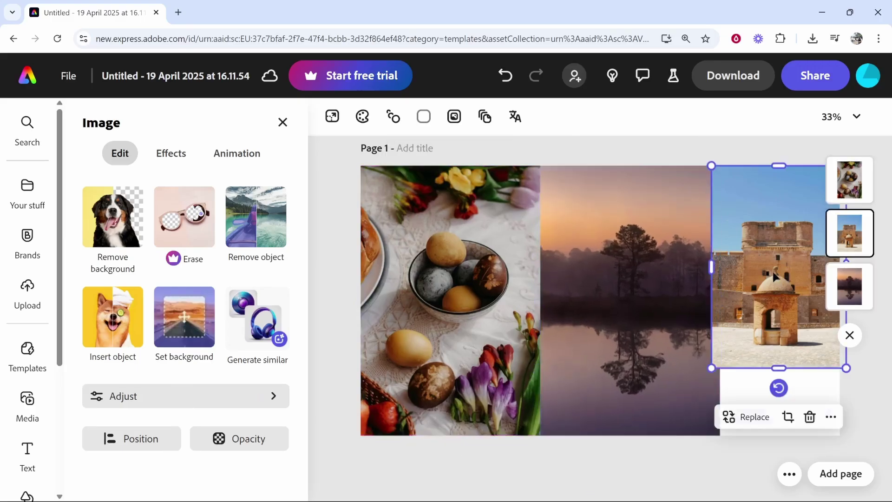
drag(846, 368, 891, 445)
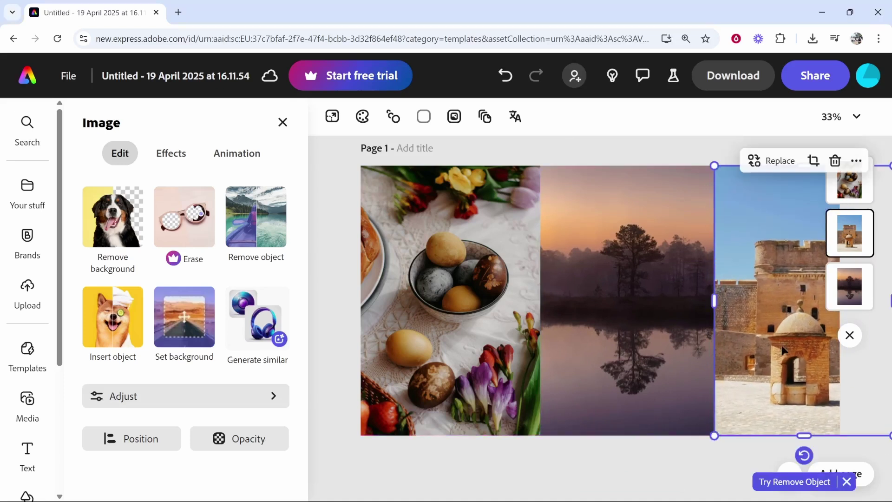
click(596, 289)
drag(595, 289, 568, 282)
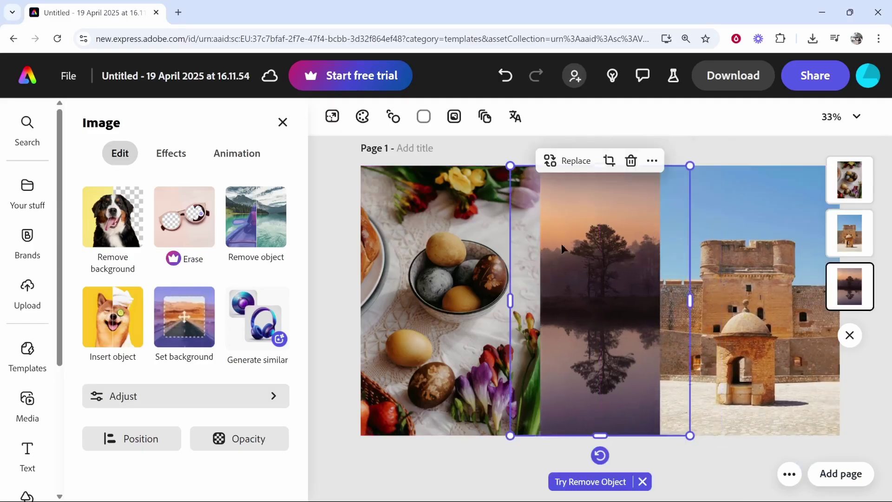
Bring the lake photo forward, crop its left edge, and move it against the eggs
right_click(591, 243)
click(488, 227)
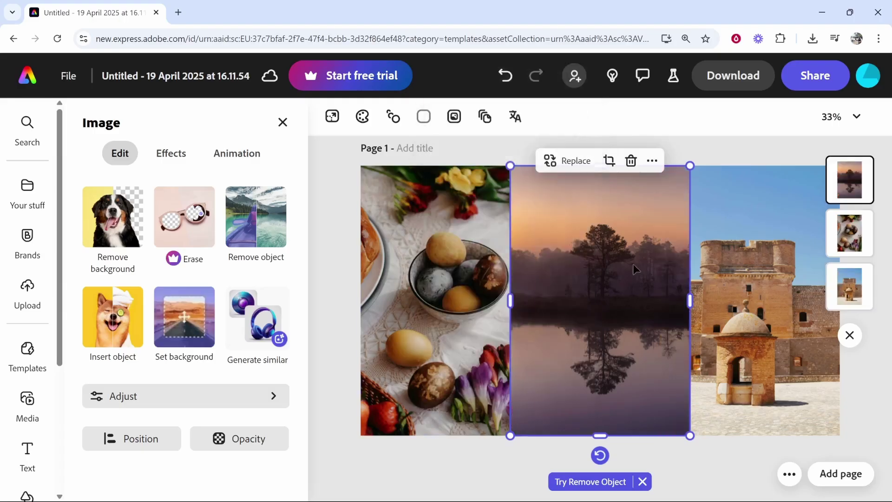
click(609, 160)
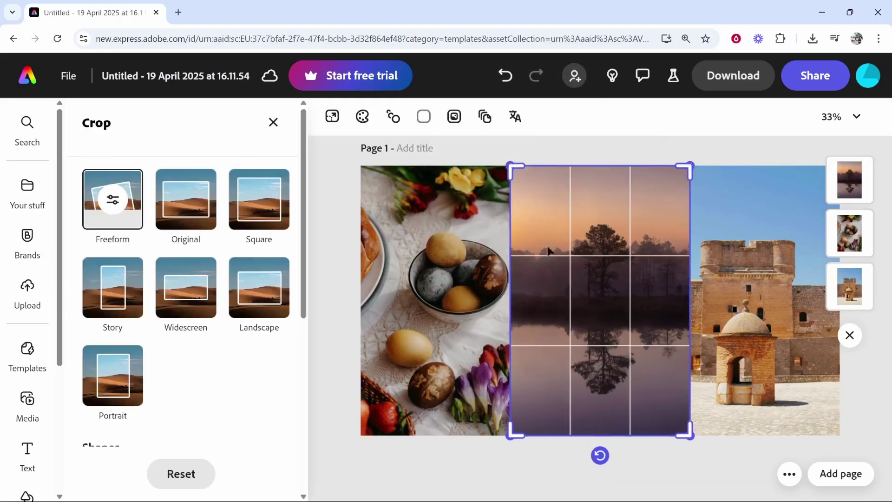
drag(509, 296, 516, 298)
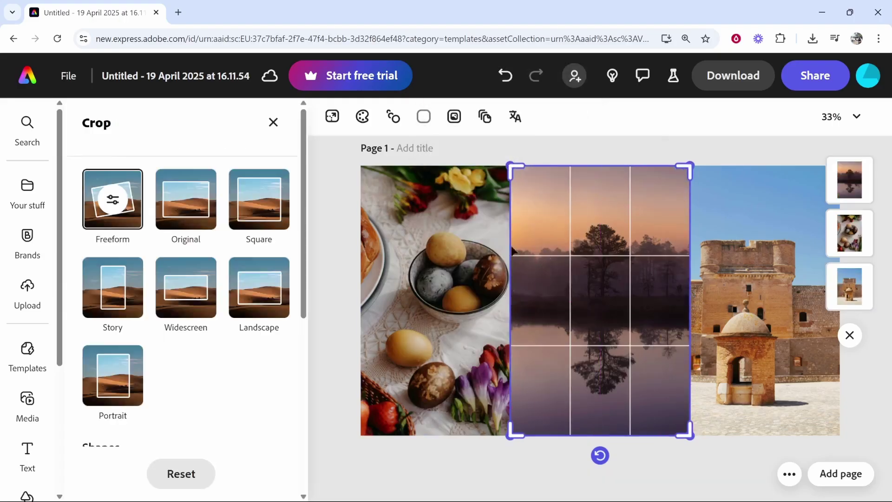
drag(512, 172, 523, 172)
click(578, 156)
drag(607, 232, 548, 231)
Bring the eggs and castle photos forward so all three tile without gaps
click(398, 233)
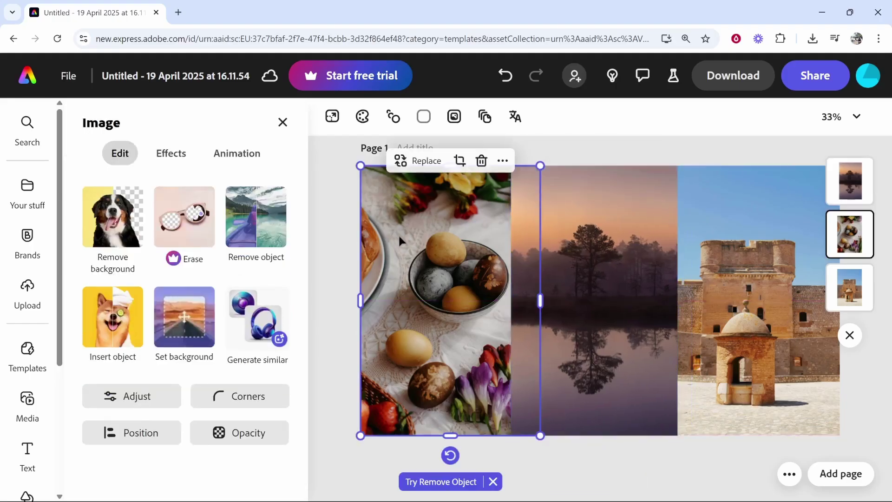
right_click(427, 219)
click(325, 233)
click(640, 241)
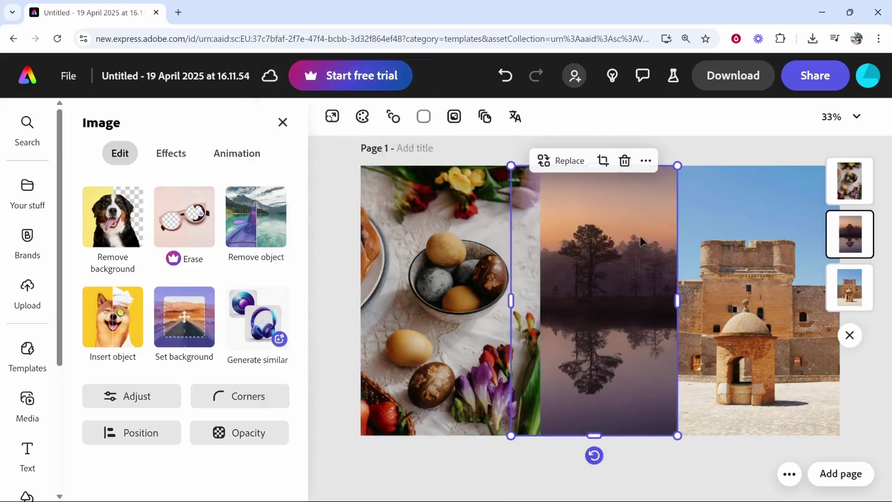
right_click(758, 237)
click(608, 237)
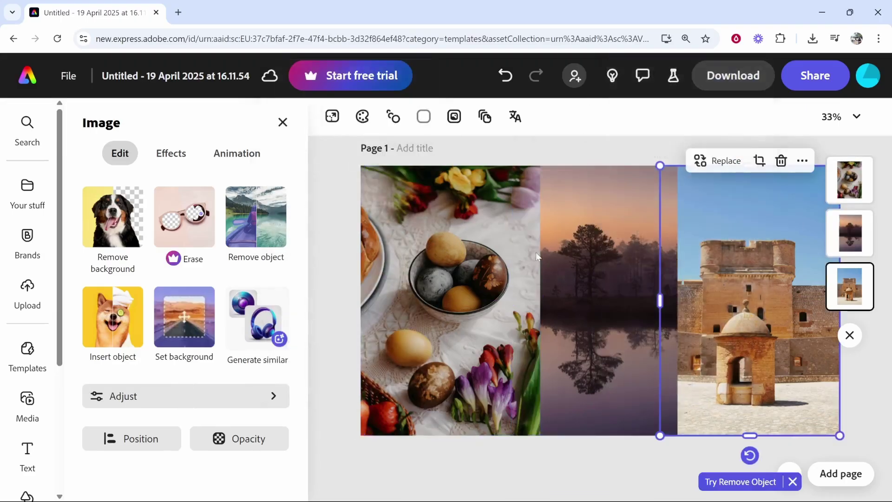
click(679, 122)
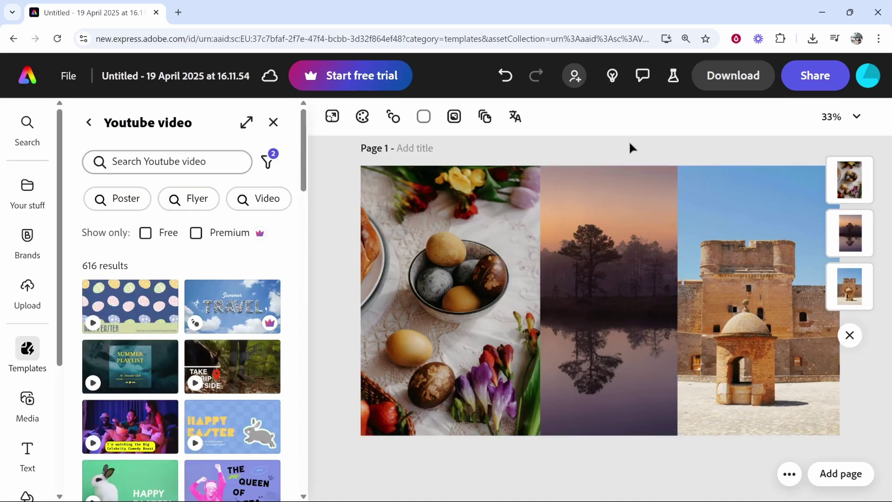
key(alt+Tab)
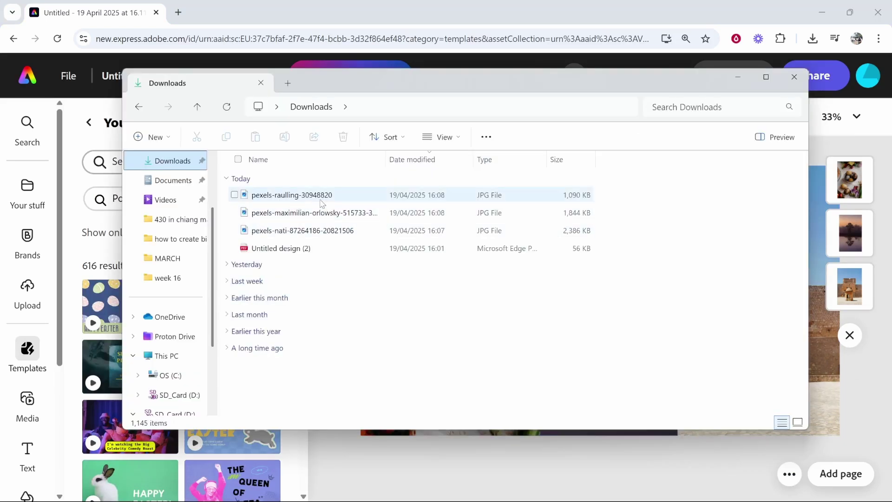
click(420, 195)
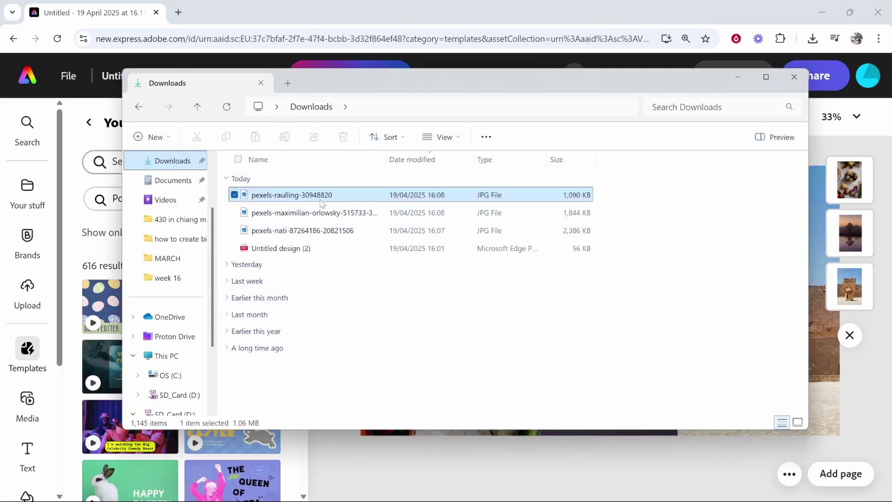
right_click(350, 199)
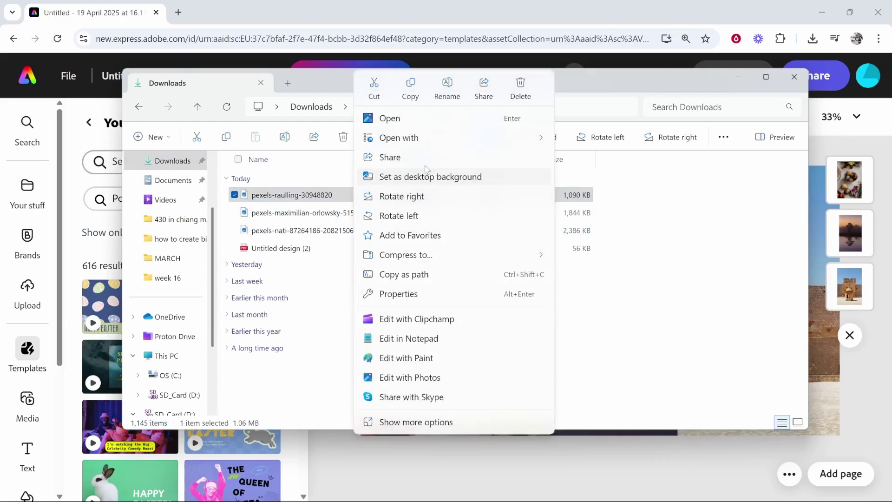
click(415, 428)
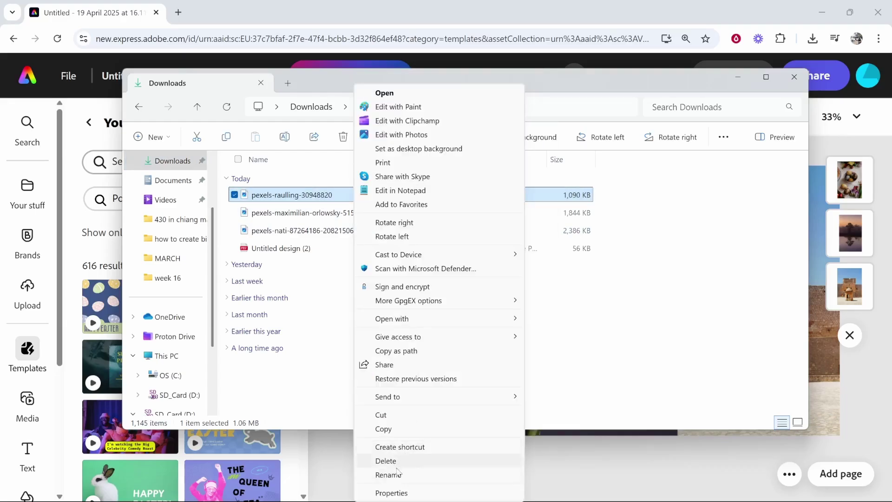
click(399, 492)
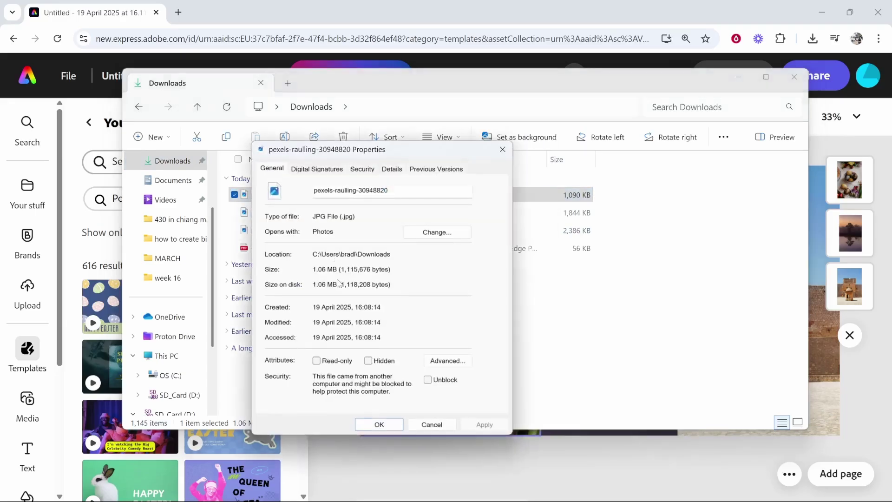
click(389, 171)
scroll(379, 269, down, 2)
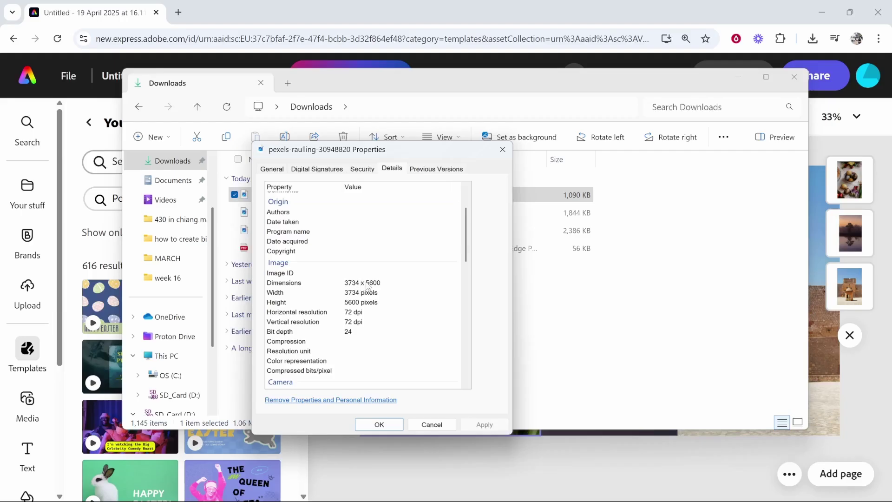
click(369, 284)
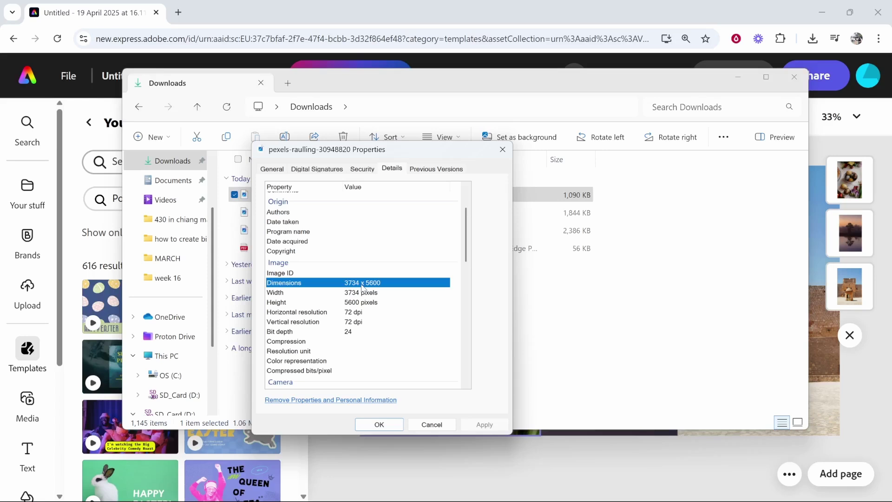
click(503, 149)
click(739, 79)
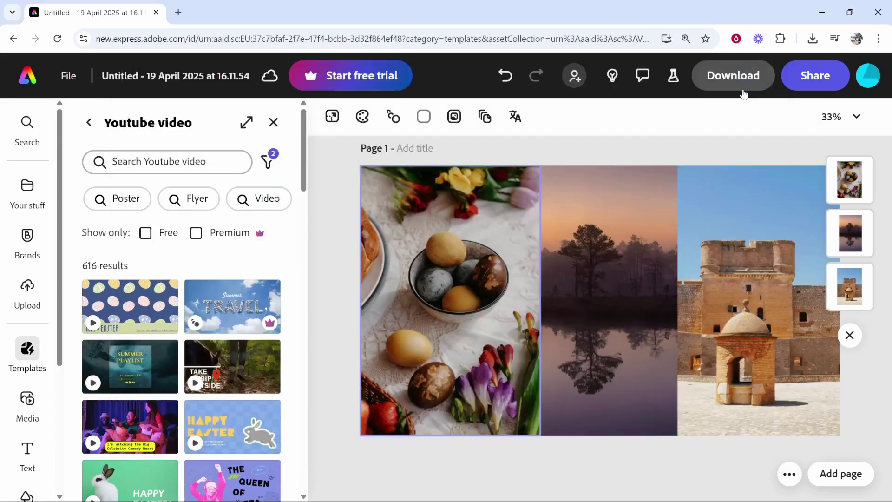